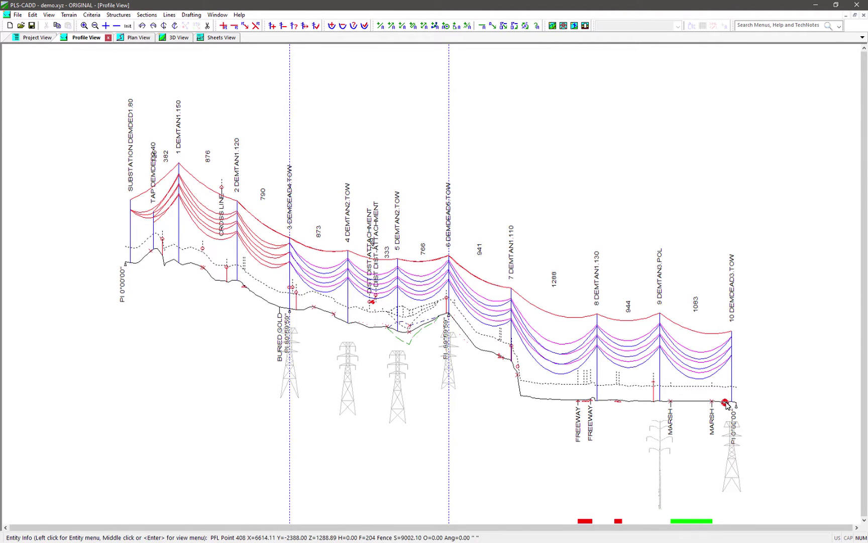
# Zoom the Profile View in on structures 7–10 at the right end of the line
pyautogui.scroll(2, 773, 429)
pyautogui.scroll(1, 777, 428)
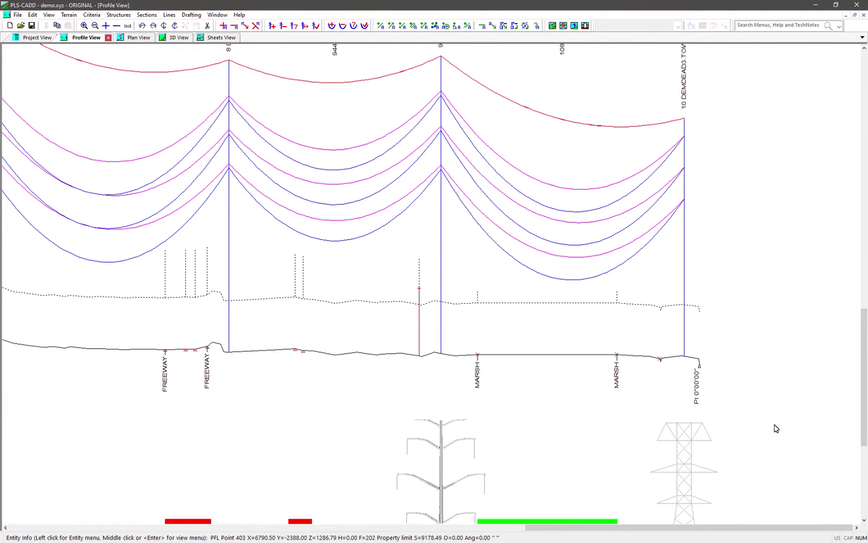
pyautogui.scroll(-1, 430, 479)
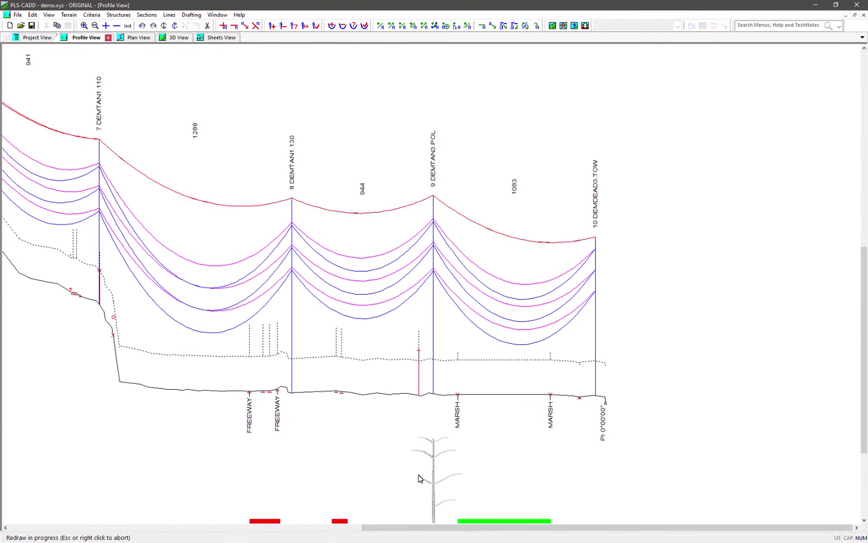
pyautogui.click(17, 15)
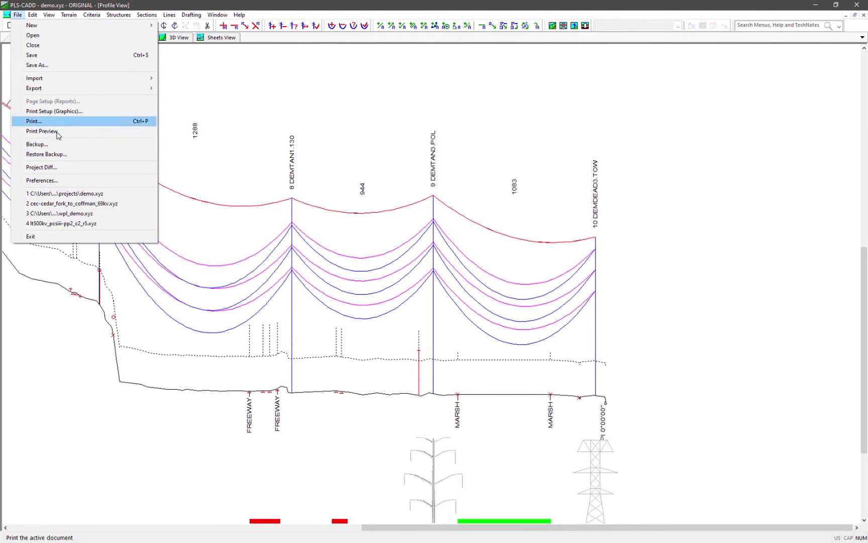
pyautogui.click(59, 121)
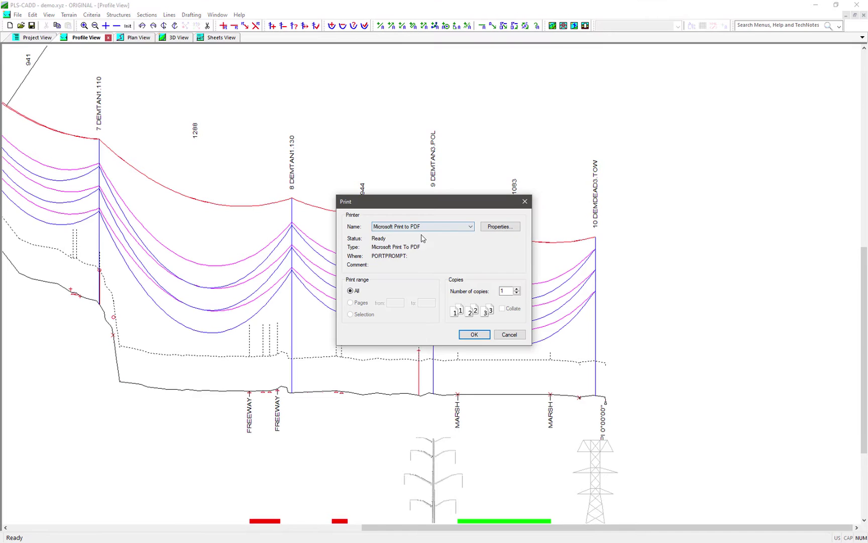
pyautogui.click(421, 227)
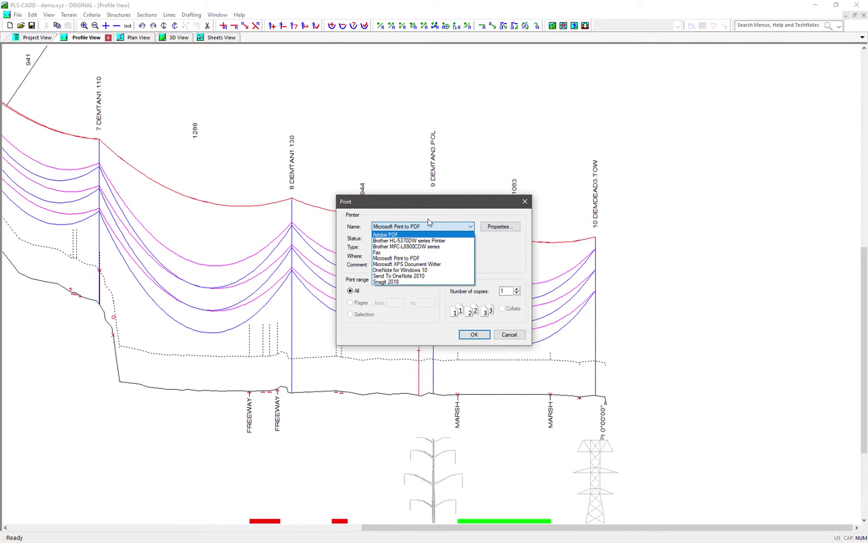
pyautogui.click(428, 226)
pyautogui.click(509, 334)
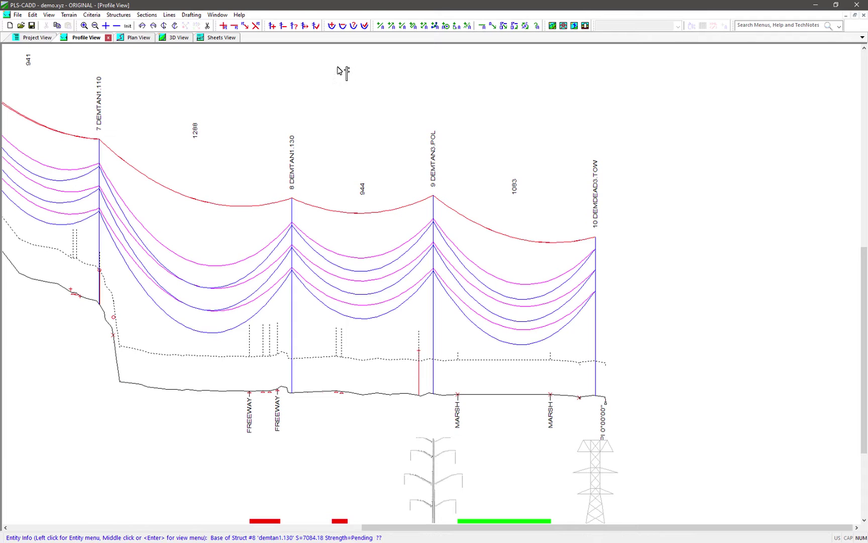
# Run Check Strength on structure 9 and generate its Standard and Overview reports
pyautogui.click(316, 27)
pyautogui.click(432, 221)
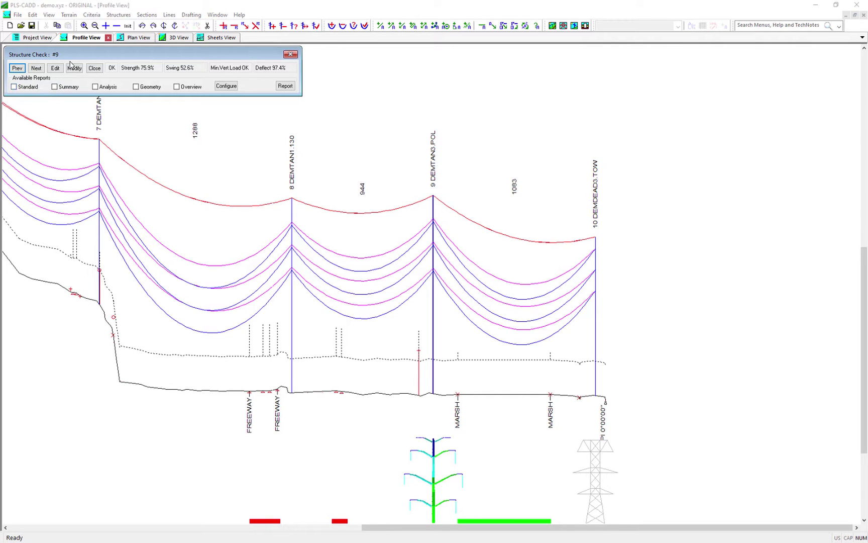
pyautogui.moveTo(86, 56); pyautogui.dragTo(93, 60)
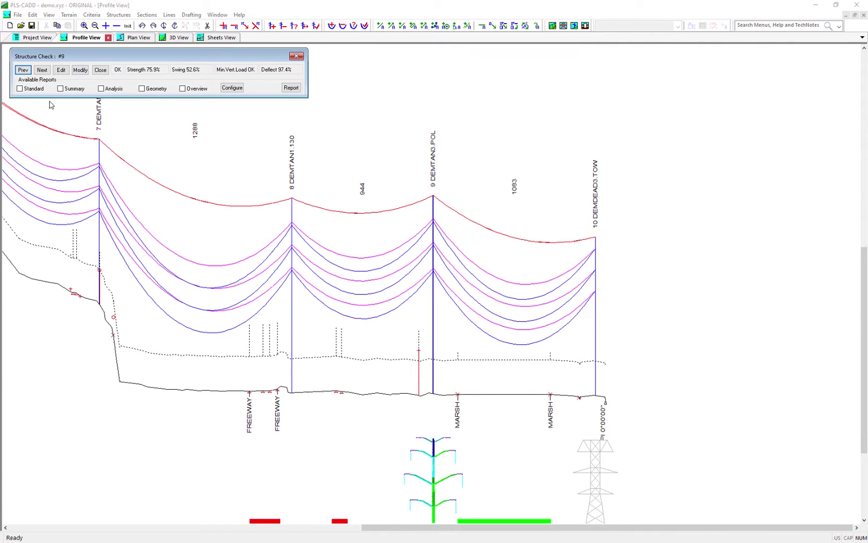
pyautogui.click(32, 91)
pyautogui.click(182, 89)
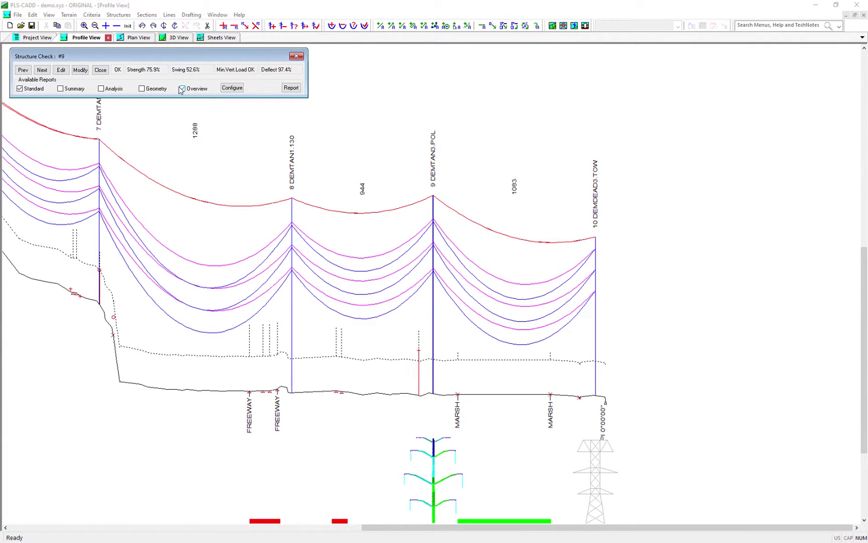
pyautogui.click(292, 88)
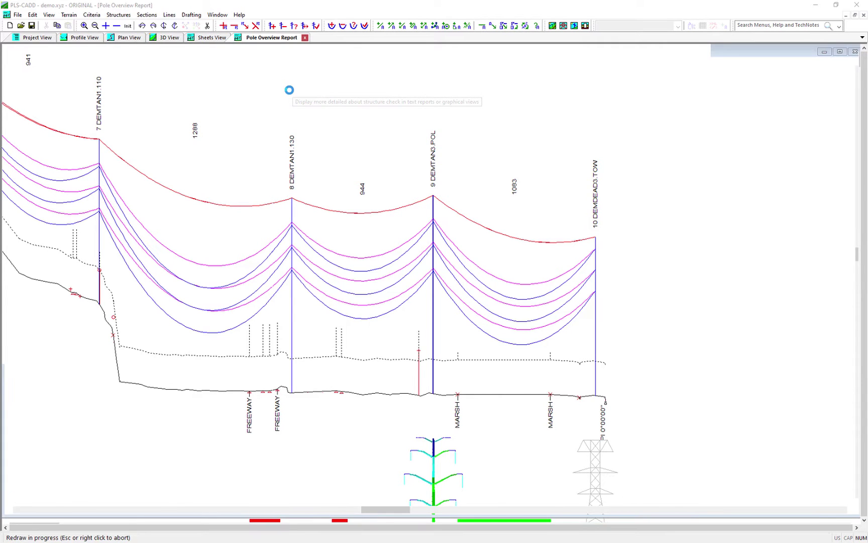
# Show the Pole Overview Report for DEMTAN3.POL
pyautogui.click(276, 38)
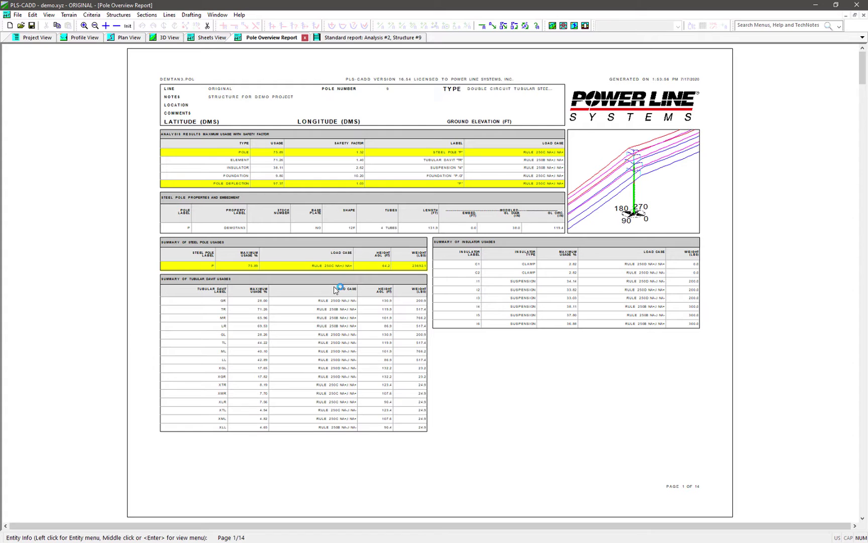
# Save the Pole Overview Report to file as report.pdf in the PDF demo folder
pyautogui.rightClick(335, 290)
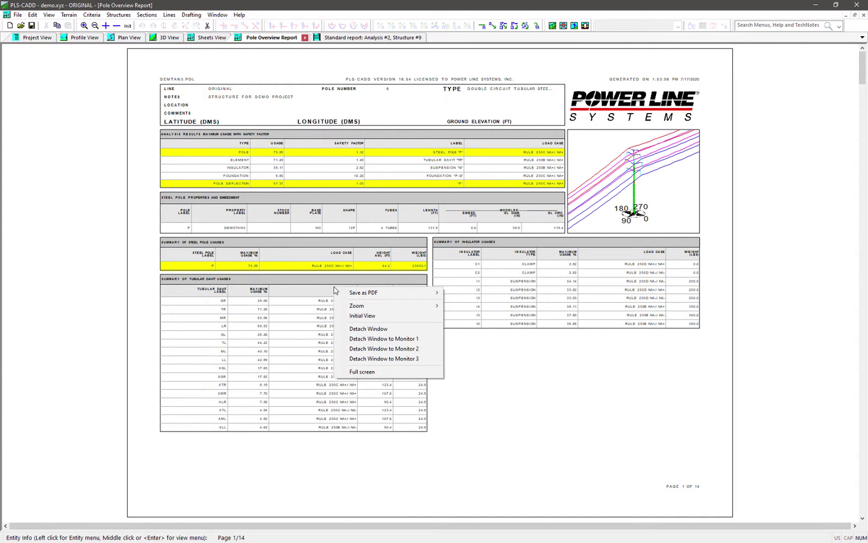
pyautogui.moveTo(362, 298)
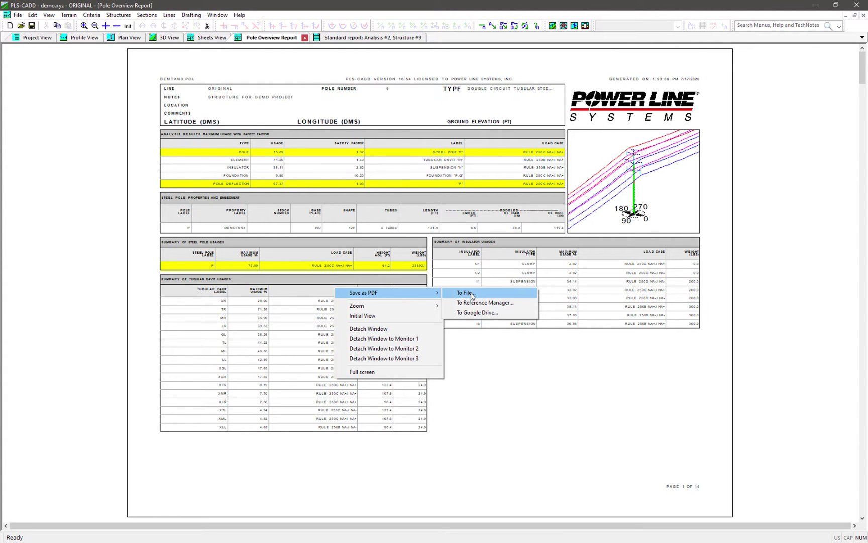
pyautogui.click(531, 296)
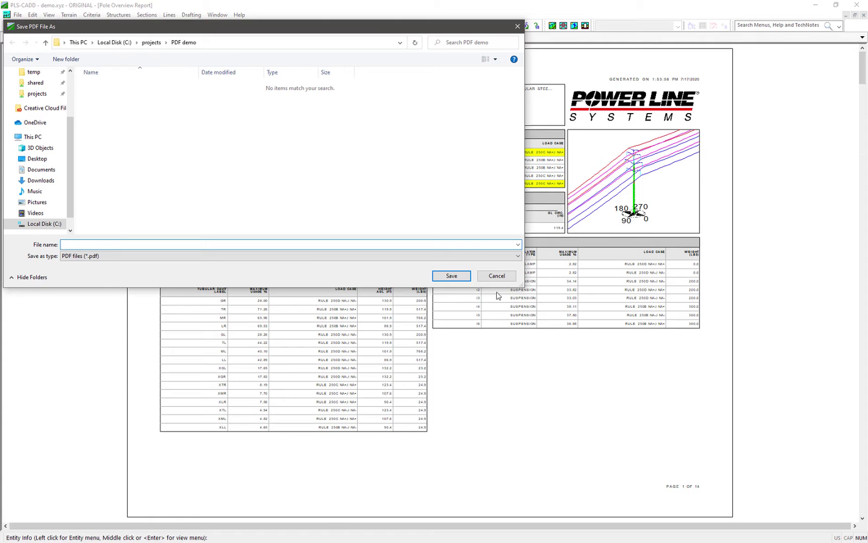
pyautogui.write('report')
pyautogui.click(450, 276)
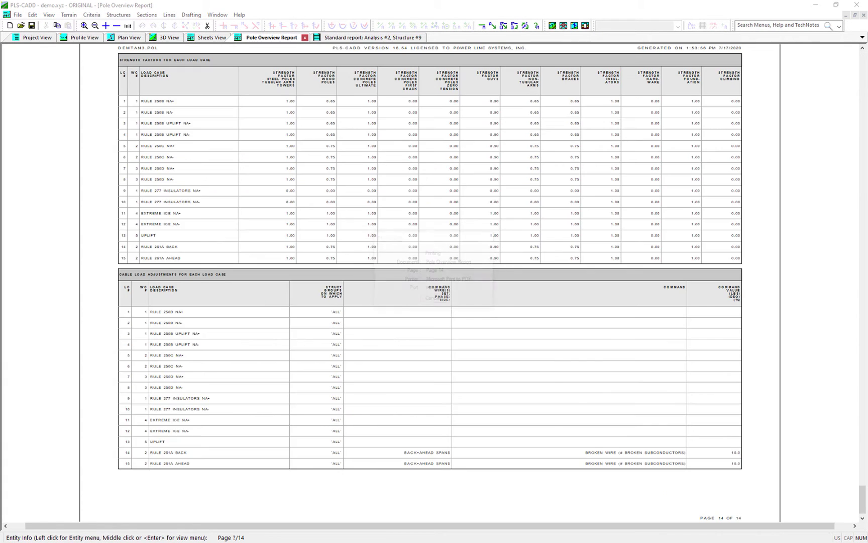
# Open report.pdf from its folder to verify it, then close the PDF viewer
pyautogui.click(295, 194)
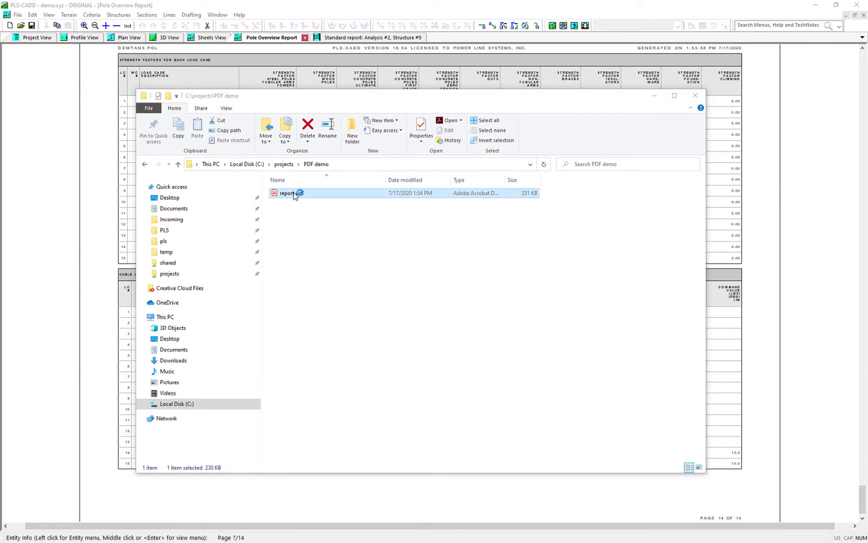
pyautogui.doubleClick(295, 194)
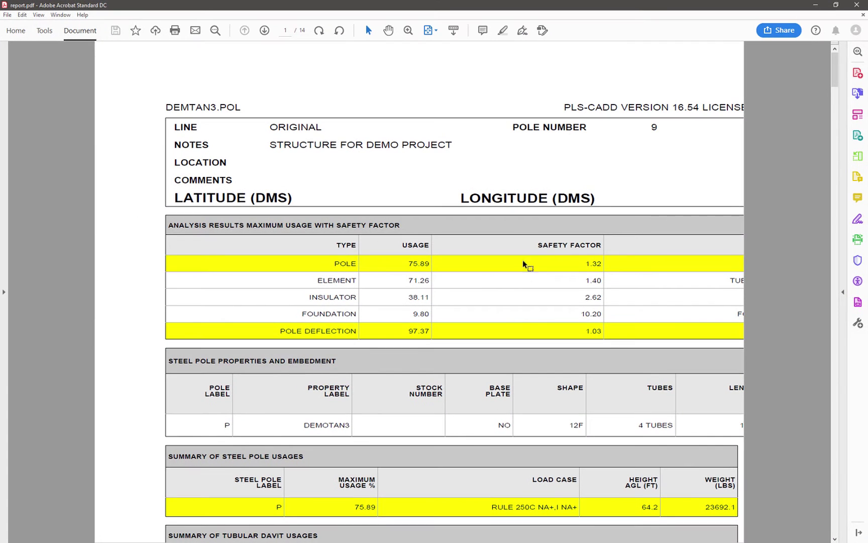
pyautogui.hotkey('alt', 'F4')
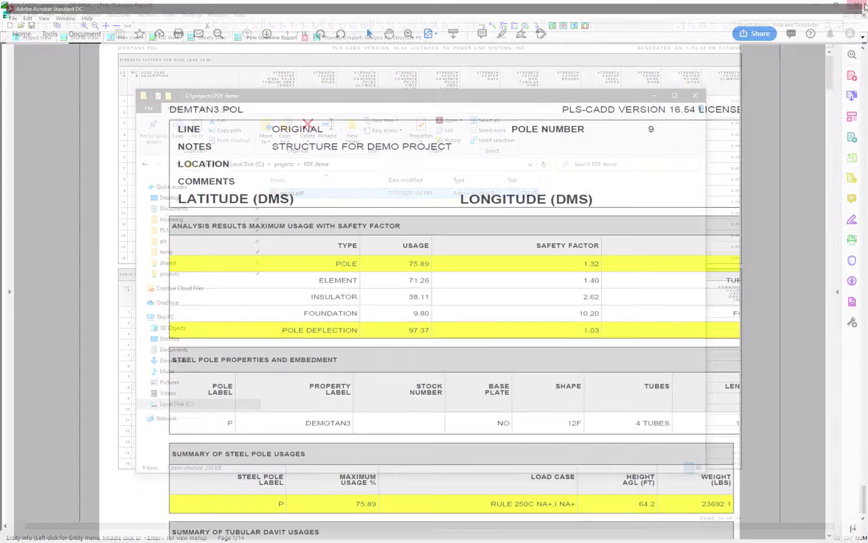
# Re-export the Pole Overview Report to PDF, replacing the existing report.pdf
pyautogui.click(654, 96)
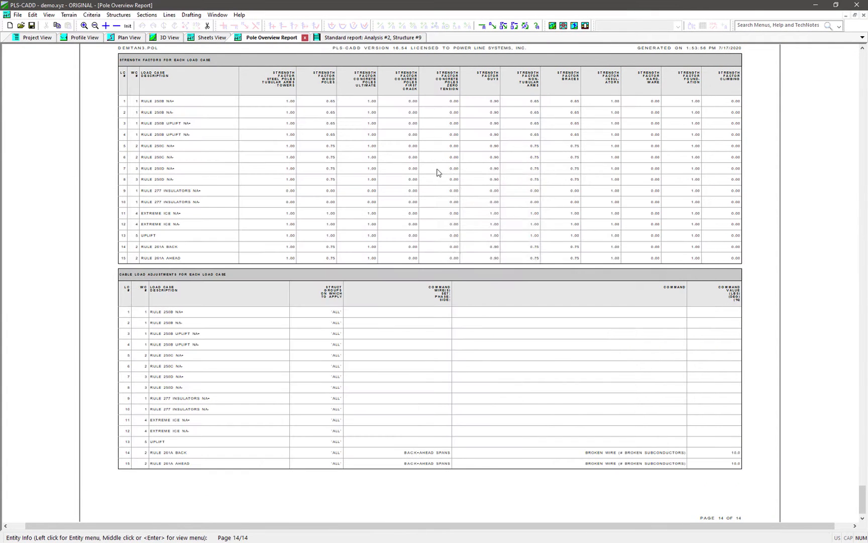
pyautogui.rightClick(438, 170)
pyautogui.moveTo(509, 176)
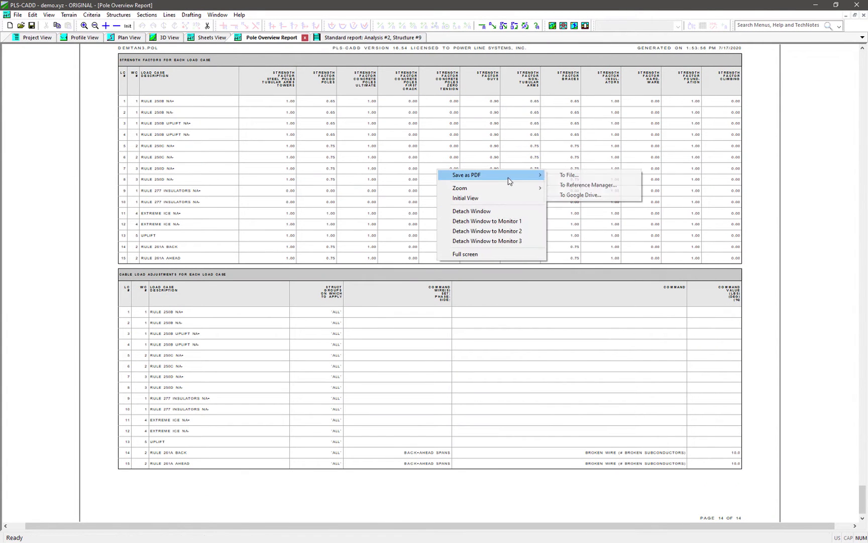
pyautogui.click(601, 185)
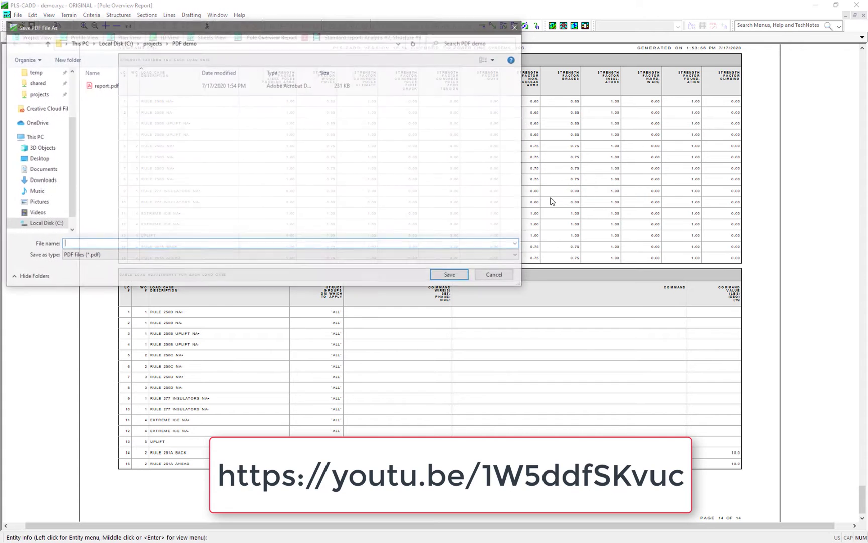
pyautogui.doubleClick(99, 87)
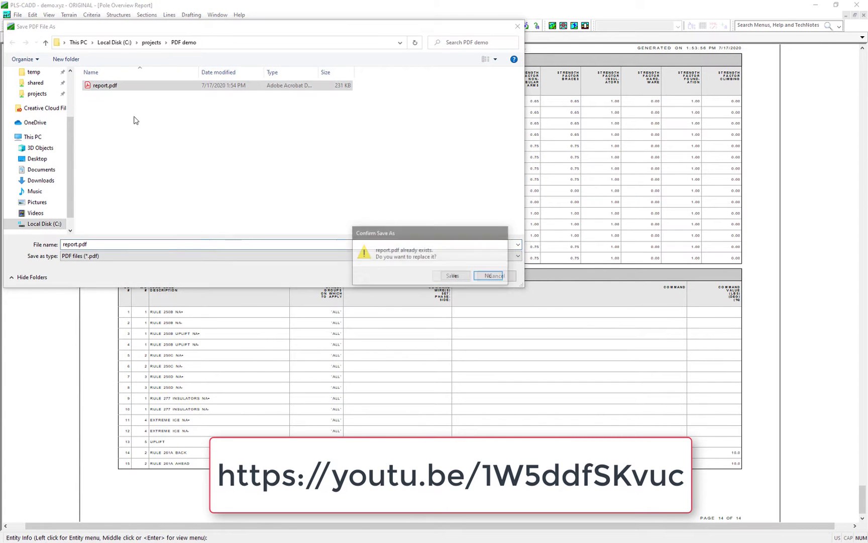
pyautogui.click(452, 276)
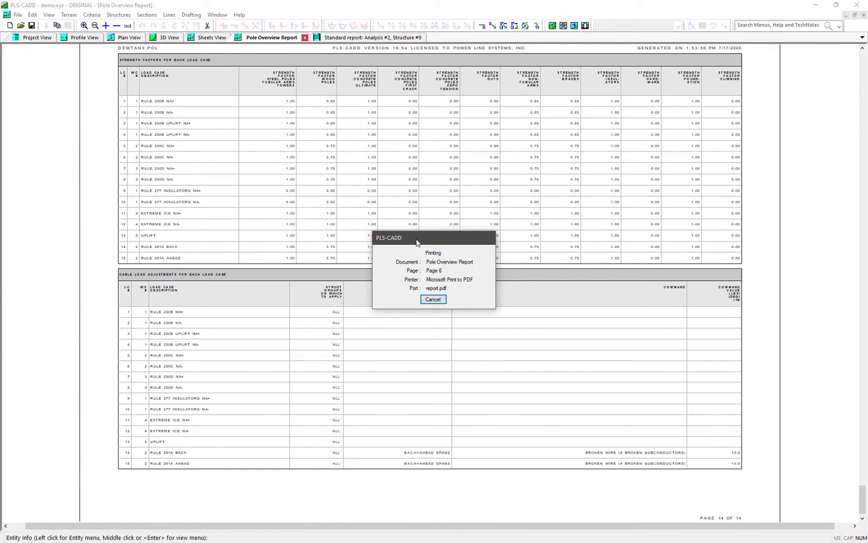
# Upload the report to Google Drive as a PDF named Pole Overview Report
pyautogui.middleClick(300, 160)
pyautogui.moveTo(380, 170)
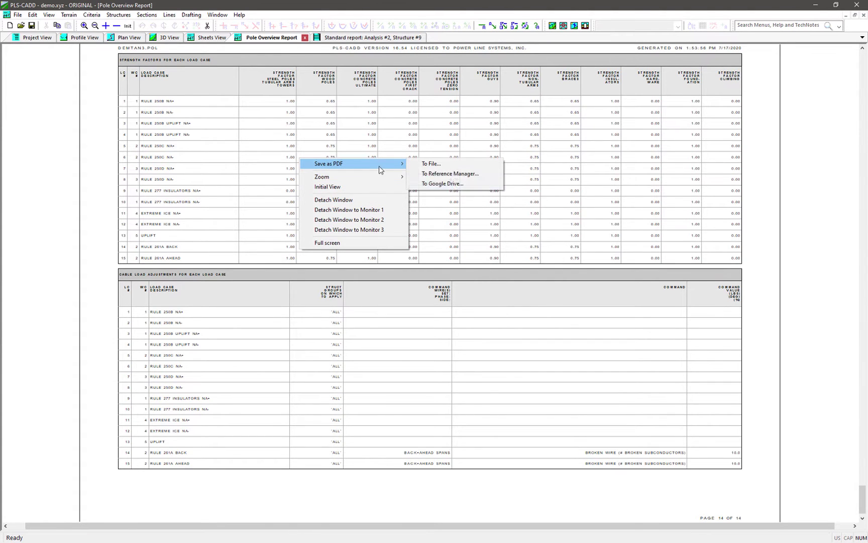
pyautogui.click(455, 184)
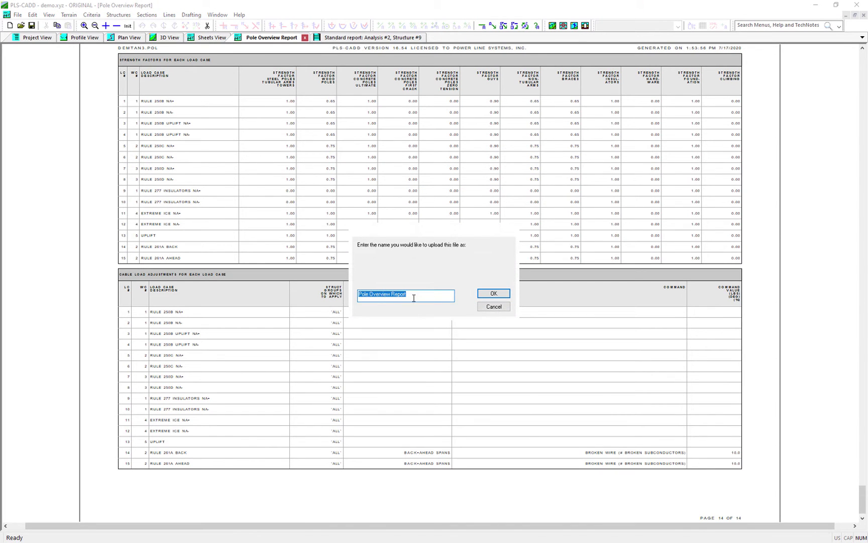
pyautogui.click(483, 295)
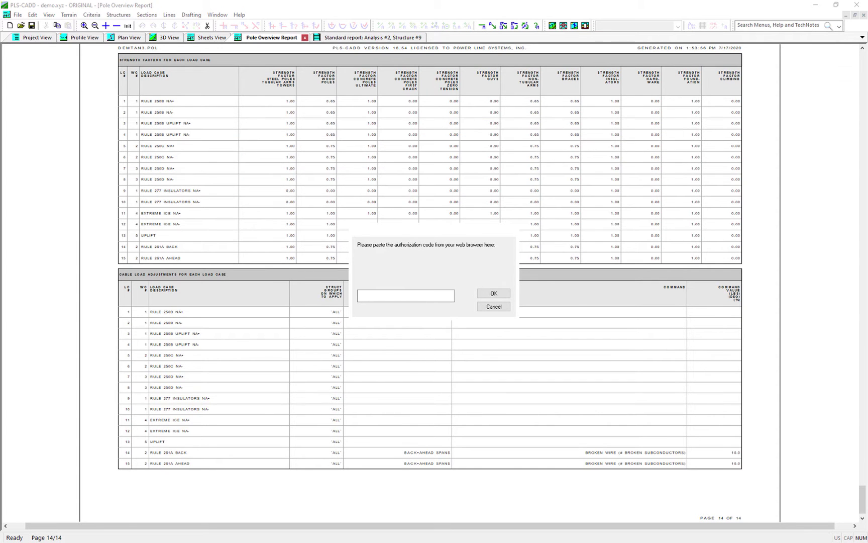
# Allow Power Line Systems access to Google Drive and copy the authorization code
pyautogui.moveTo(569, 17); pyautogui.dragTo(518, 77)
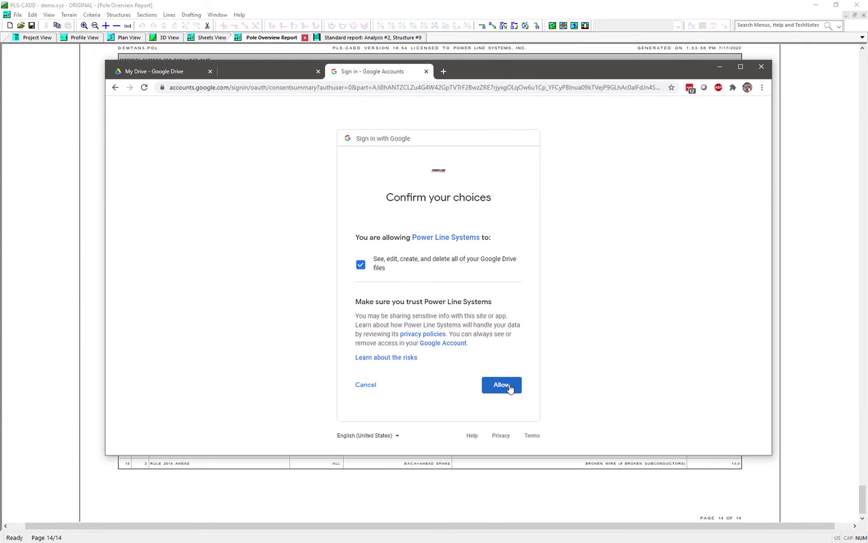
pyautogui.click(503, 385)
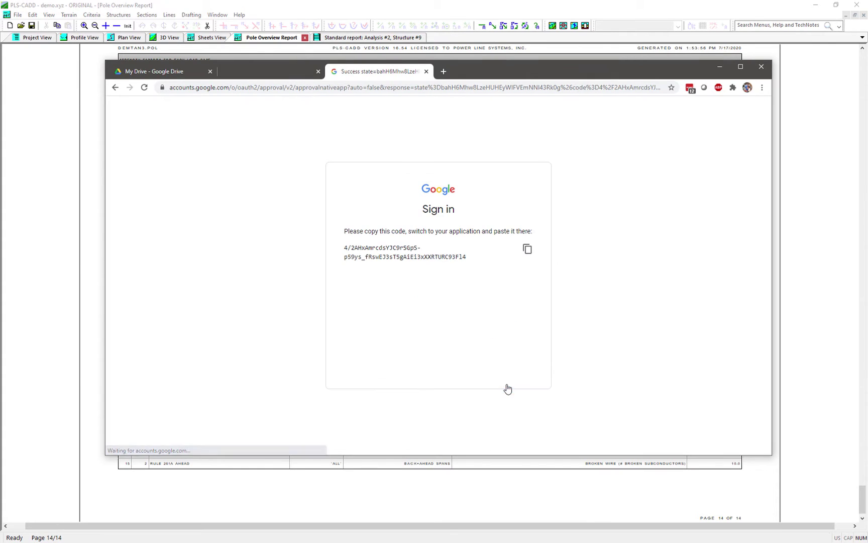
pyautogui.click(527, 249)
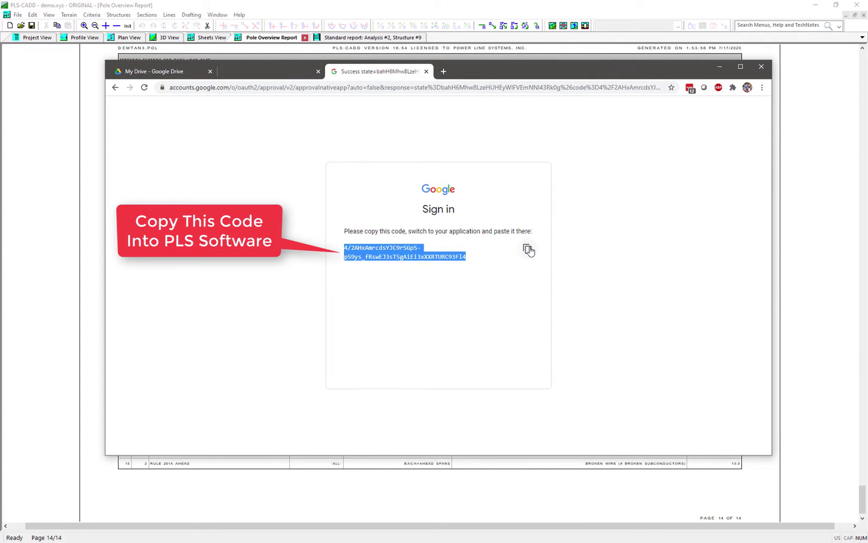
# Paste the authorization code into PLS-CADD and view Pole Overview Report.pdf in Google Drive
pyautogui.click(394, 4)
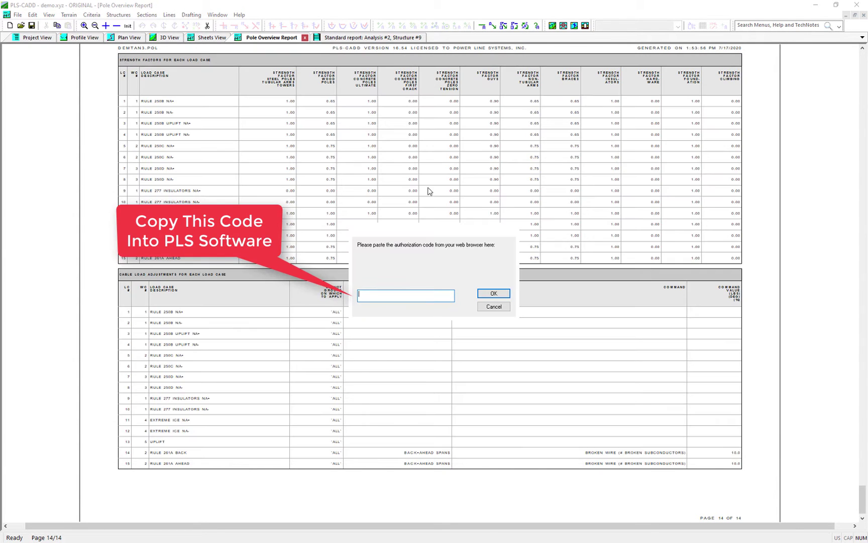
pyautogui.hotkey('ctrl', 'v')
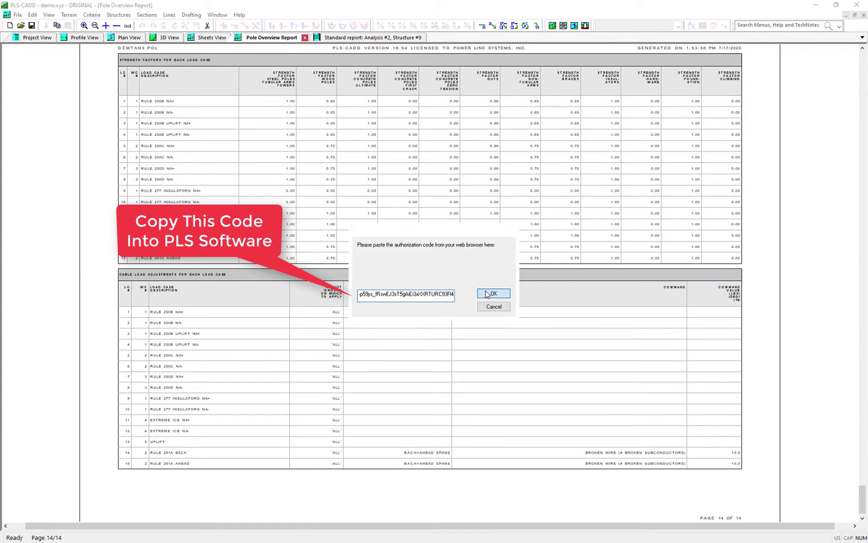
pyautogui.click(490, 293)
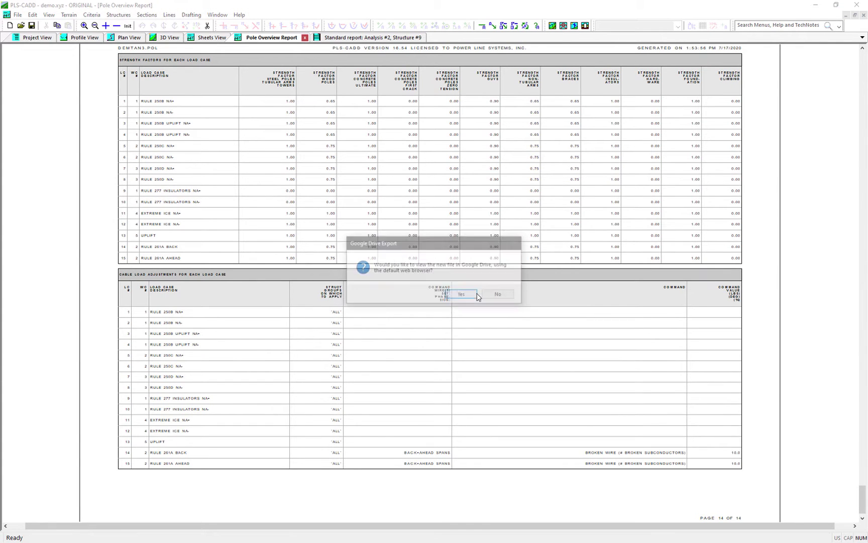
pyautogui.click(467, 295)
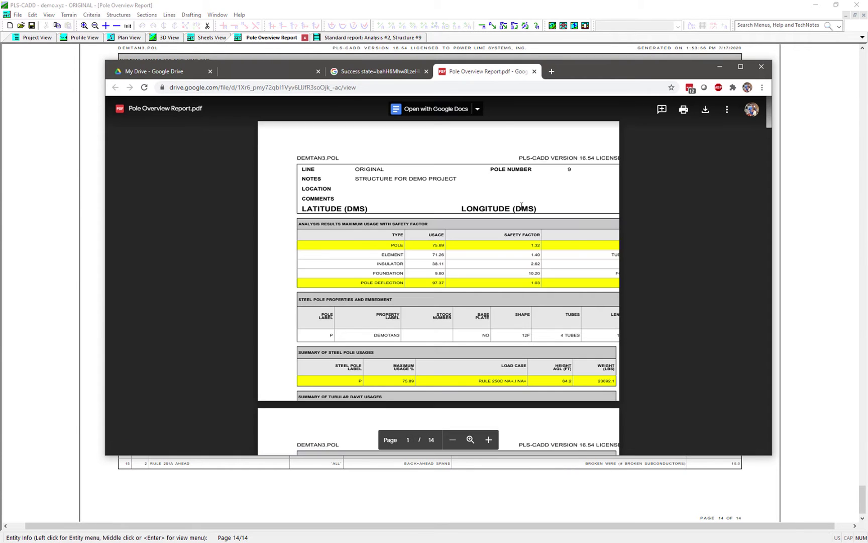
# Close the uploaded PDF tab and open the Google account menu from My Drive
pyautogui.click(534, 72)
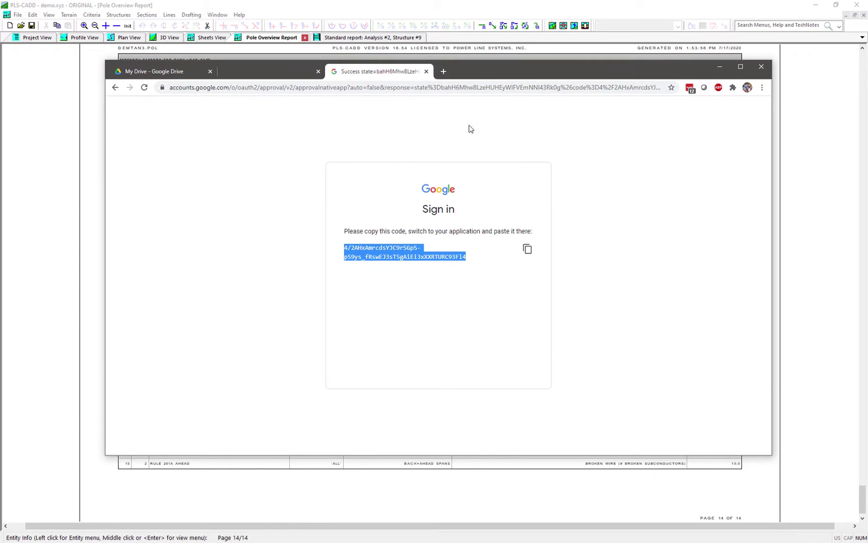
pyautogui.click(178, 72)
pyautogui.click(756, 111)
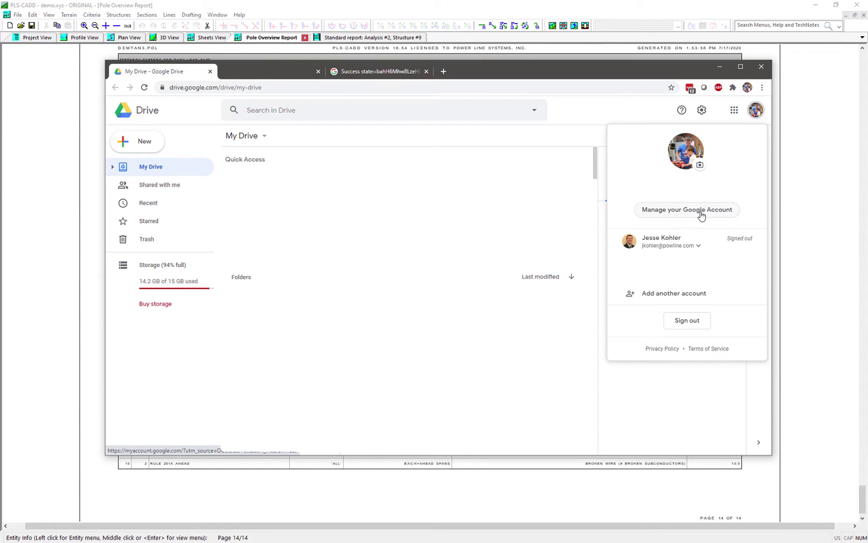
pyautogui.click(756, 110)
pyautogui.click(756, 111)
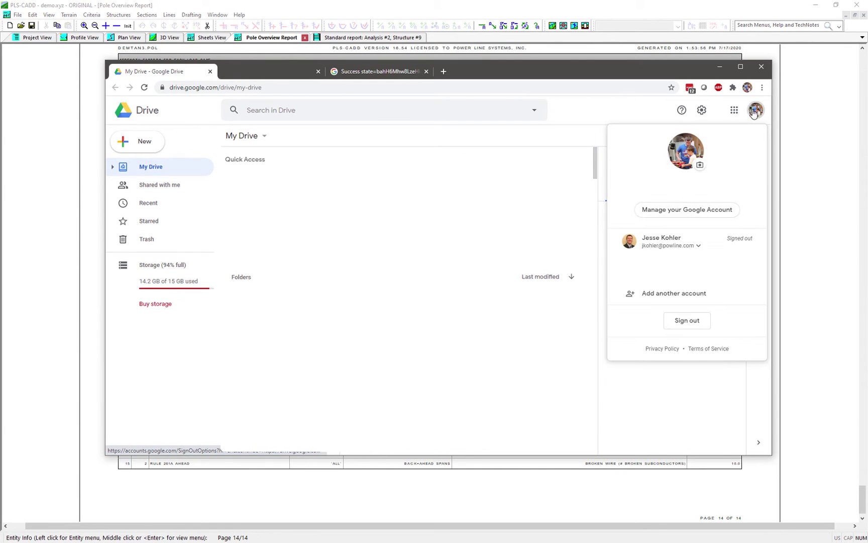
# Open the Google Account's third-party access list under Security
pyautogui.click(698, 210)
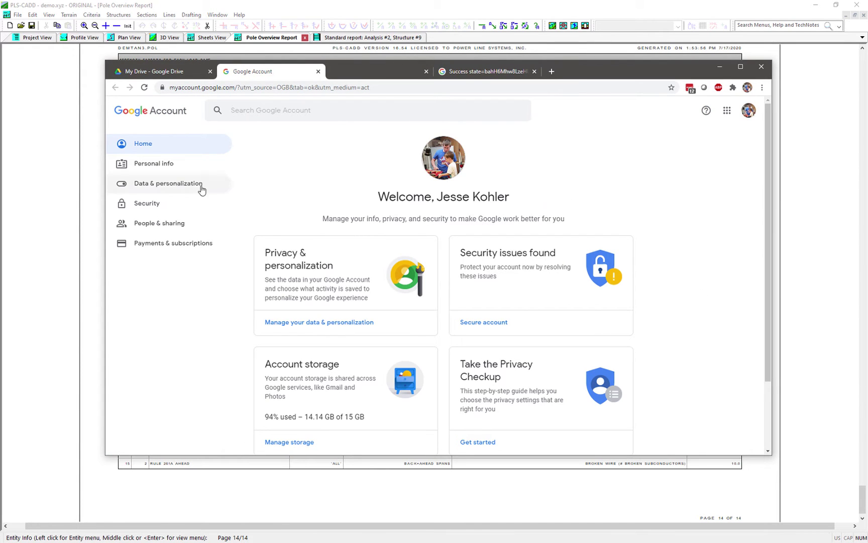
pyautogui.click(155, 208)
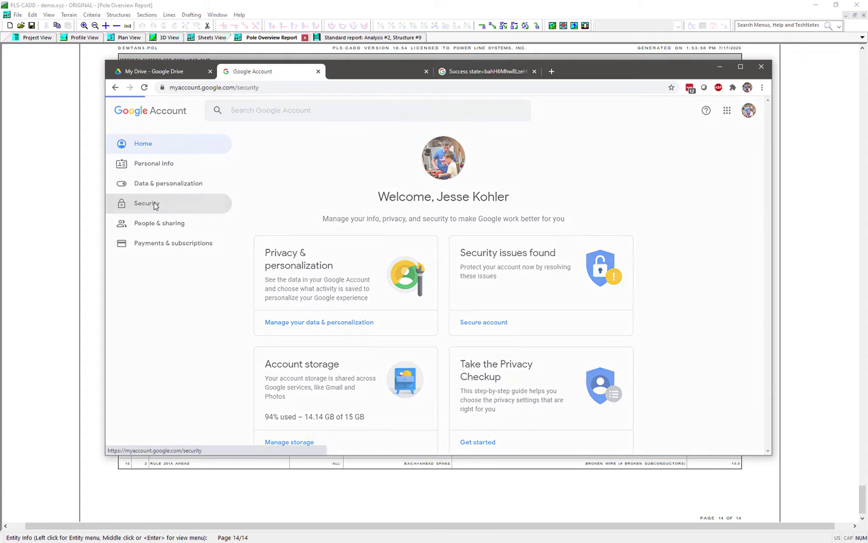
pyautogui.scroll(-10, 535, 249)
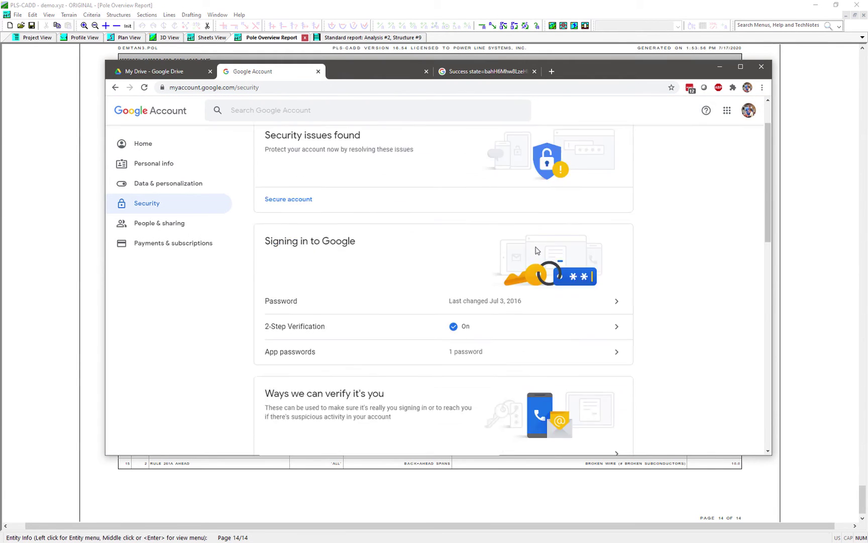
pyautogui.scroll(1, 536, 251)
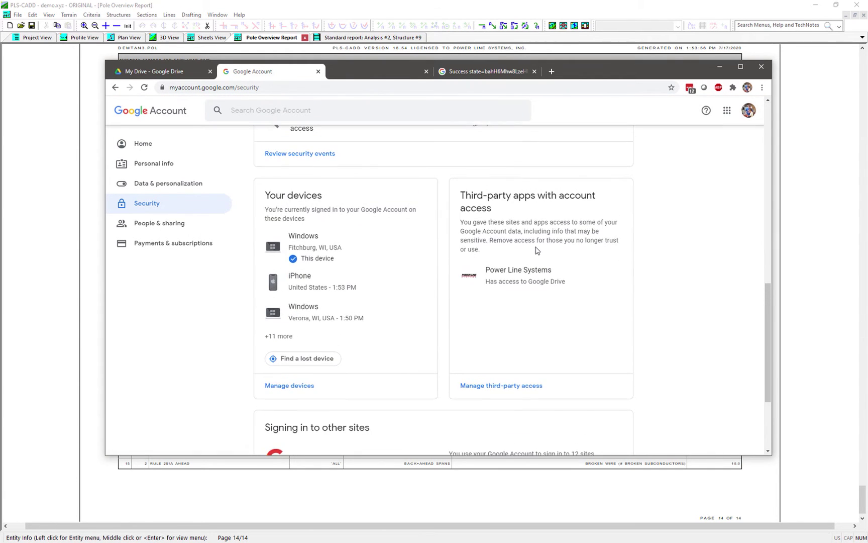
pyautogui.click(509, 386)
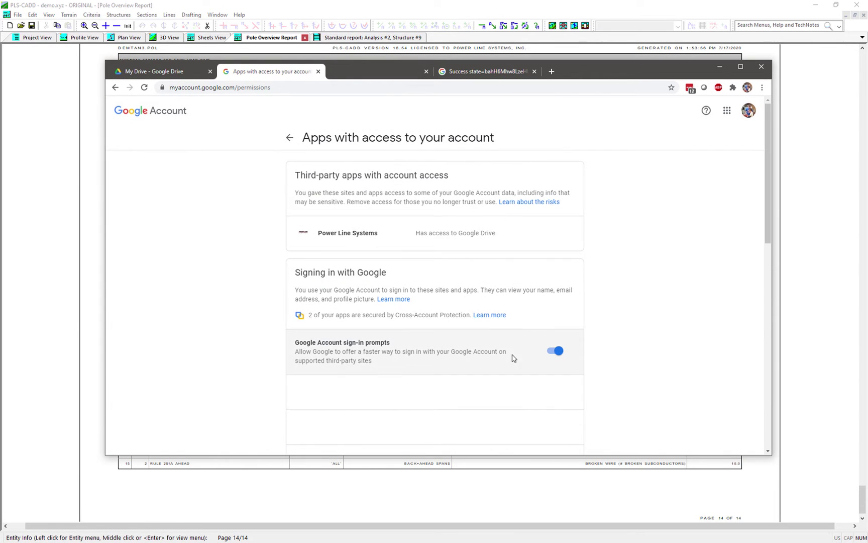
# Remove Power Line Systems' account access and minimize the browser
pyautogui.click(457, 236)
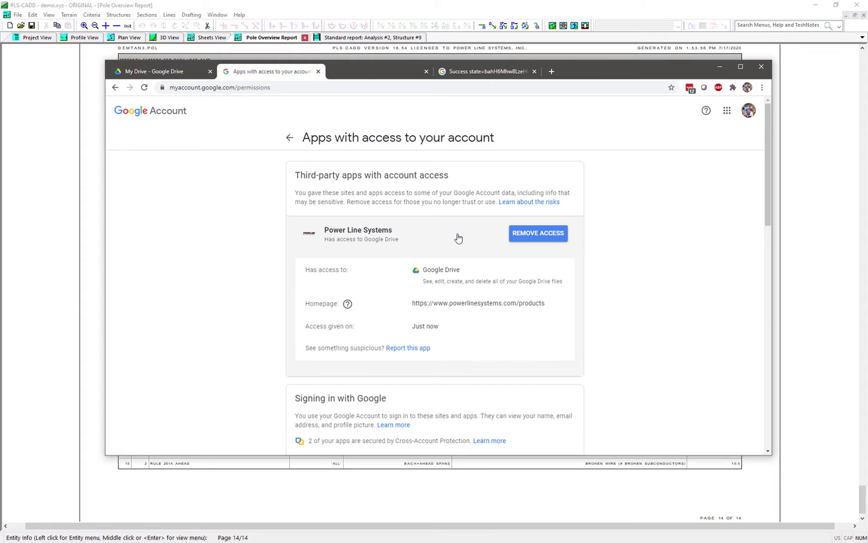
pyautogui.click(546, 237)
pyautogui.click(485, 311)
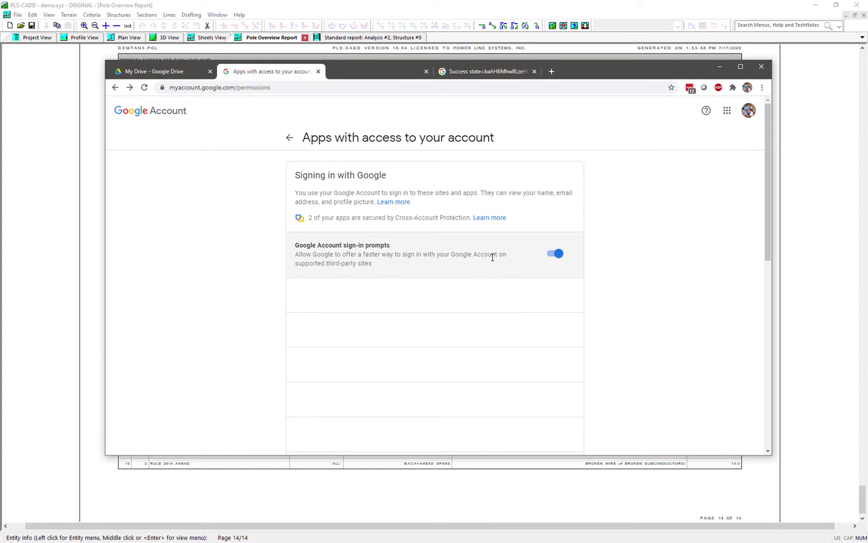
pyautogui.click(720, 66)
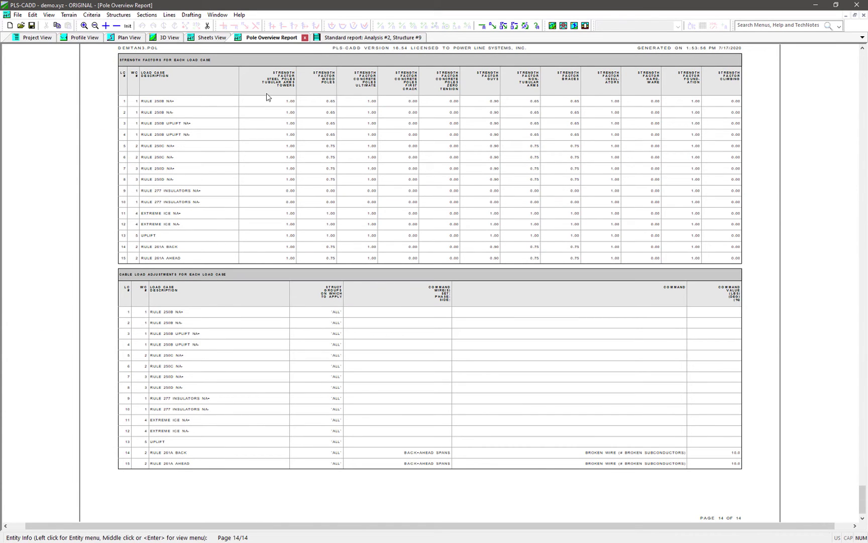
# Show the Structure #9 Standard report and check its Print setup with a PDF printer
pyautogui.click(335, 41)
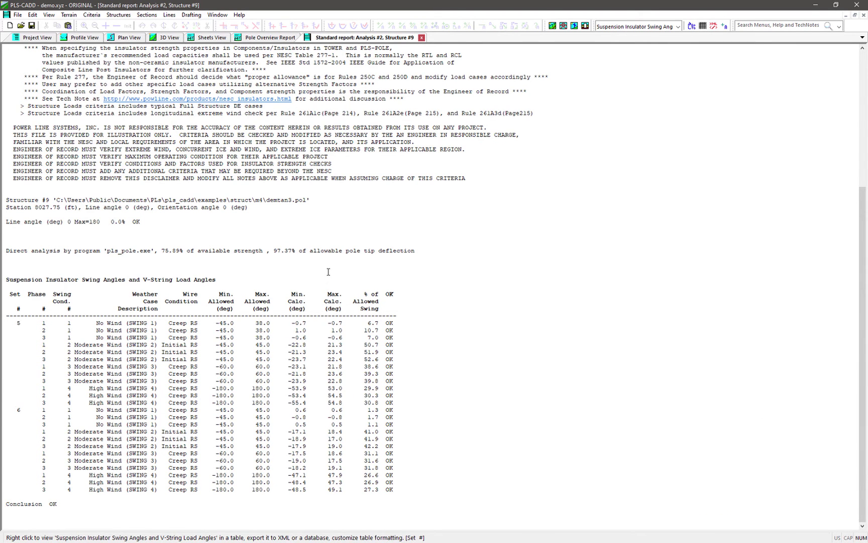
pyautogui.rightClick(241, 308)
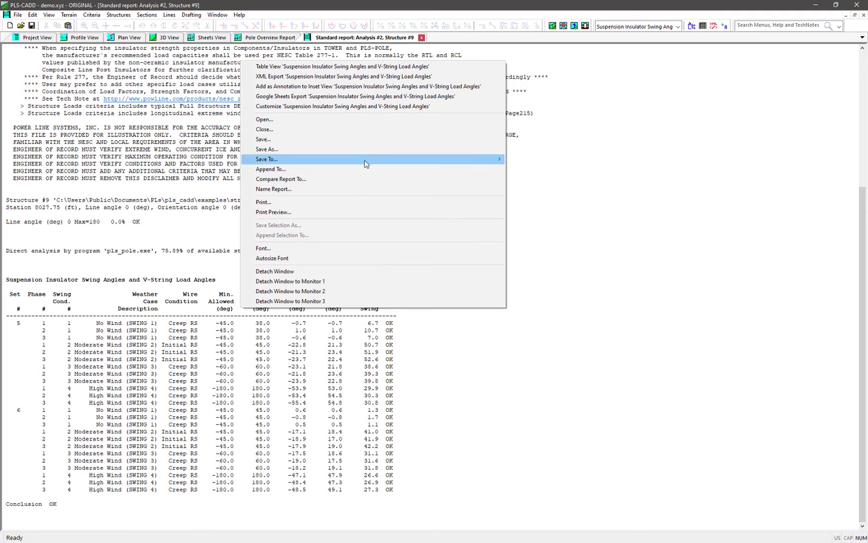
pyautogui.click(316, 203)
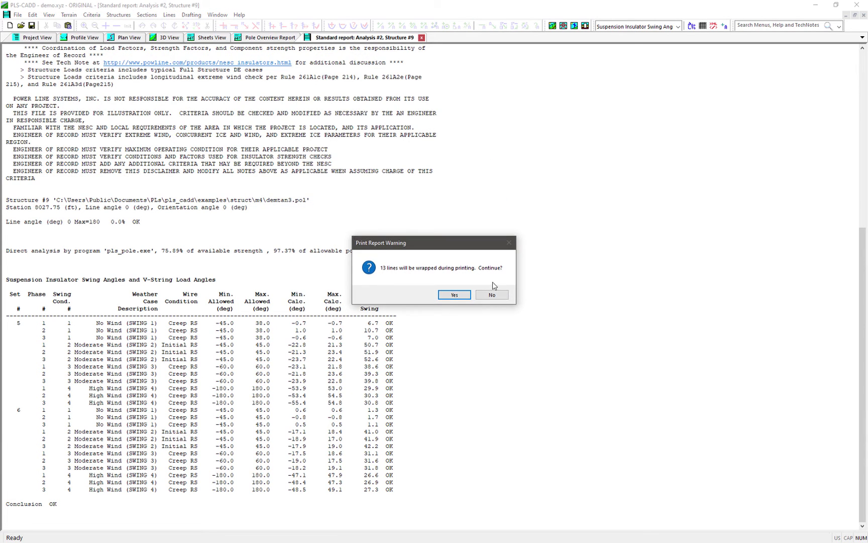
pyautogui.click(455, 296)
pyautogui.click(417, 227)
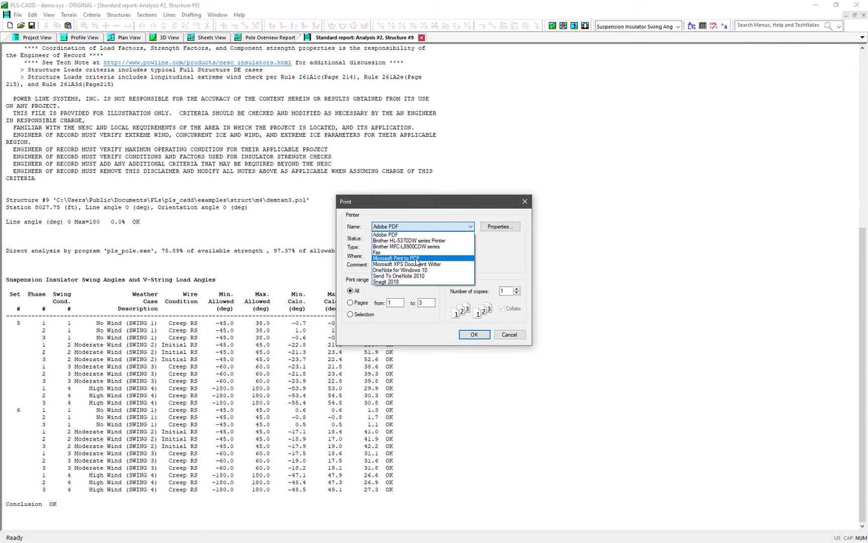
pyautogui.click(527, 203)
pyautogui.click(525, 202)
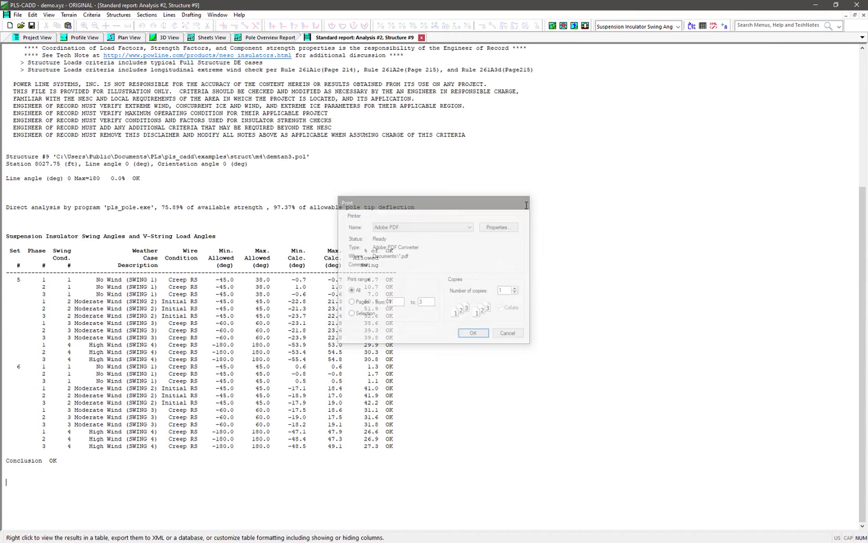
pyautogui.rightClick(363, 243)
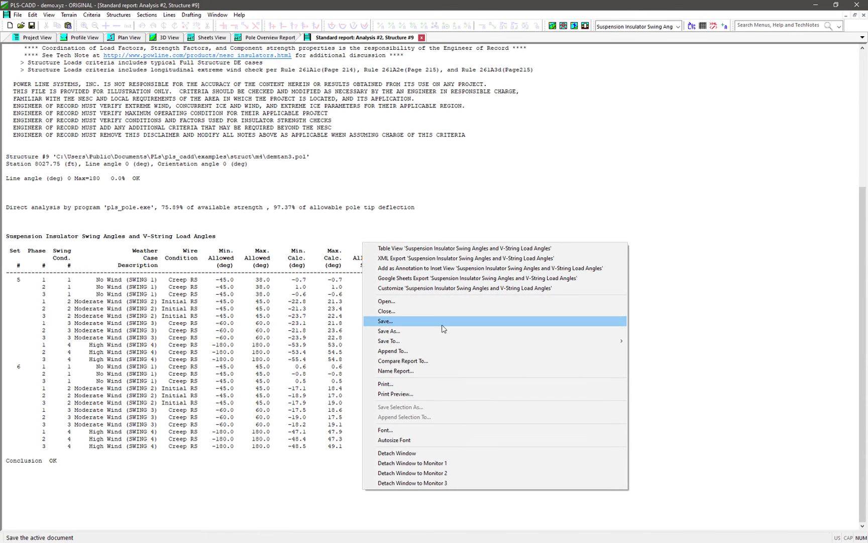
# Upload the Structure #9 report to Google Drive as 'Standard report: Analysis #2, Structure #9.txt'
pyautogui.moveTo(443, 340)
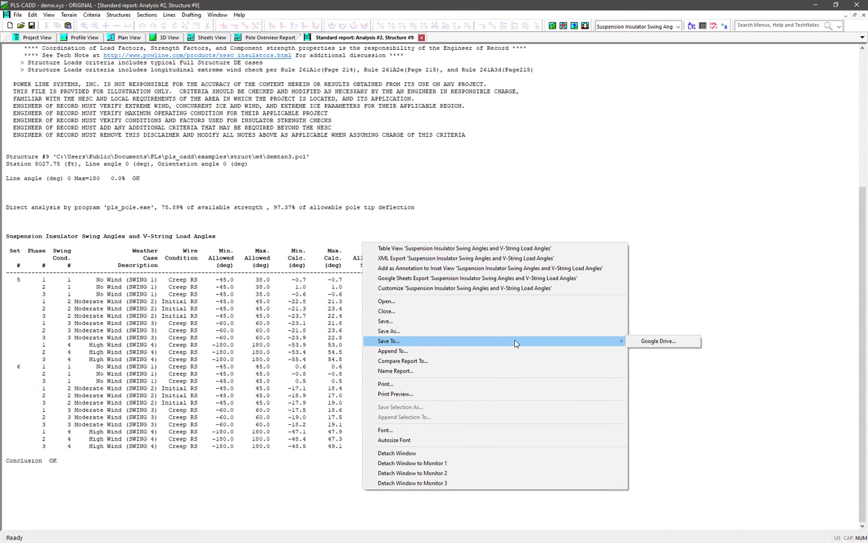
pyautogui.click(655, 341)
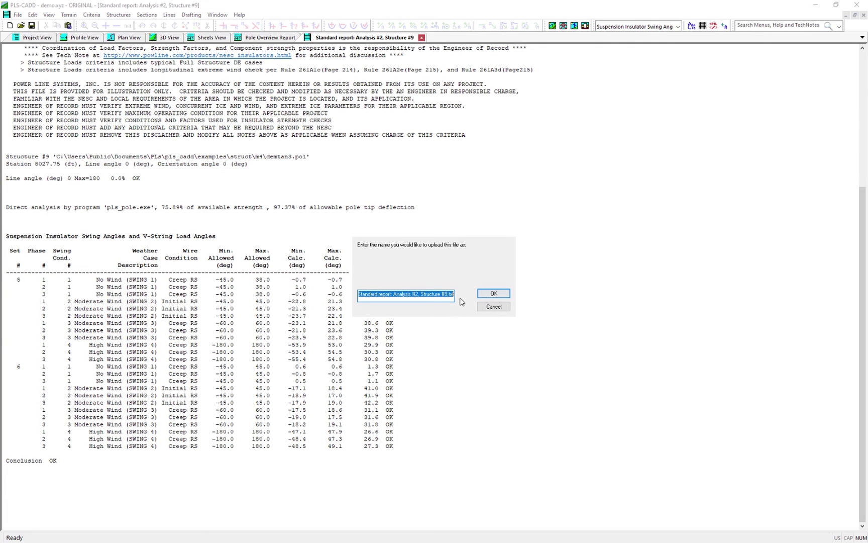
pyautogui.click(493, 294)
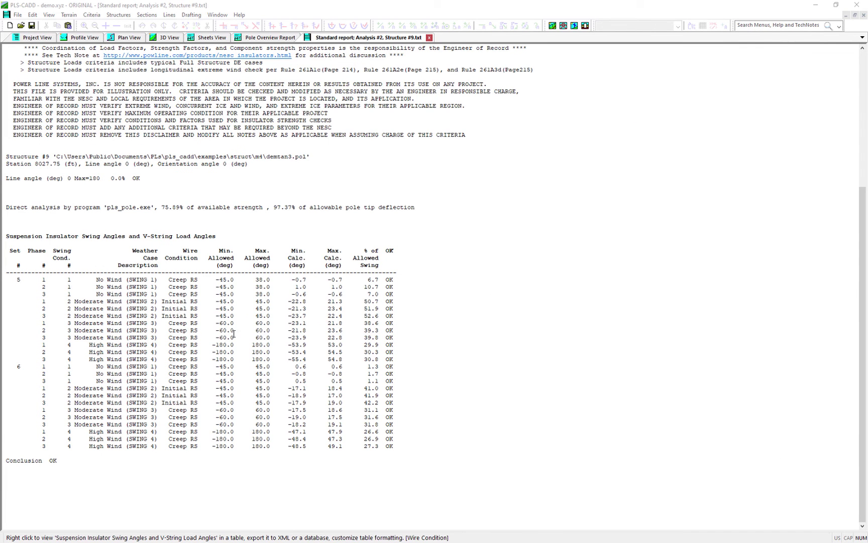
pyautogui.rightClick(245, 332)
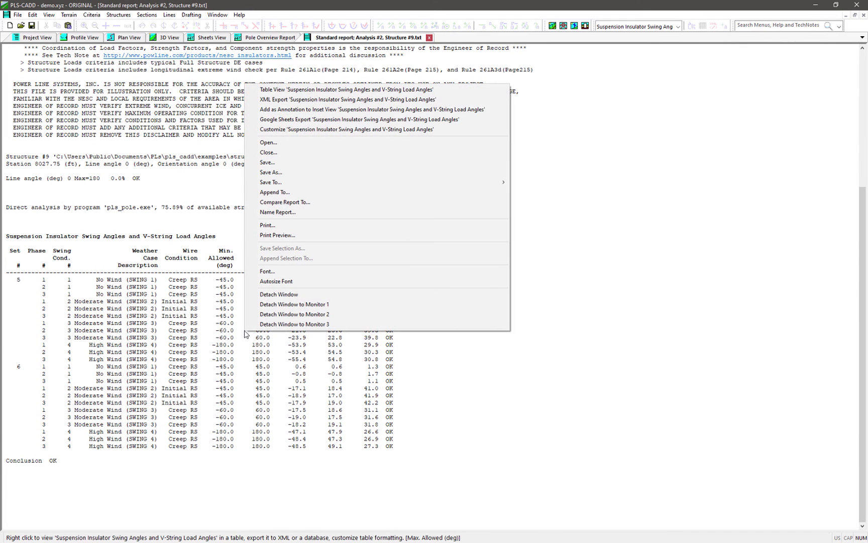
pyautogui.click(292, 93)
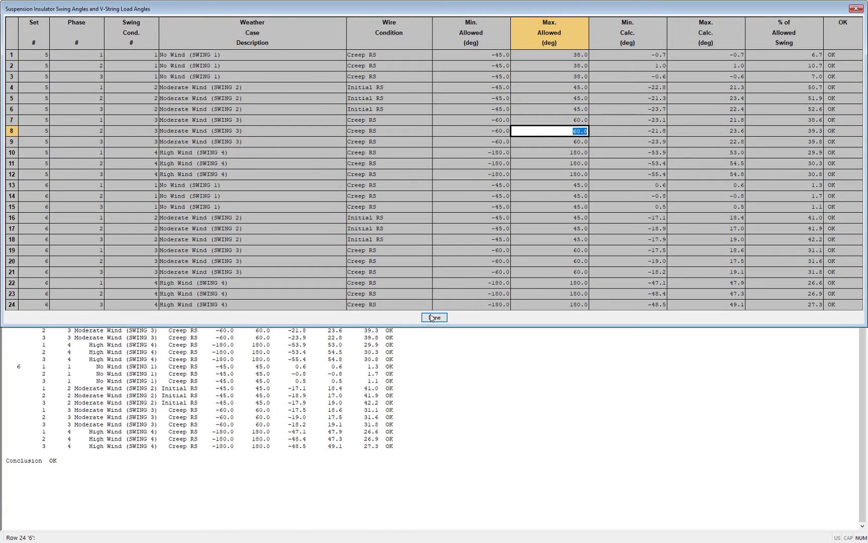
pyautogui.click(434, 315)
pyautogui.rightClick(225, 287)
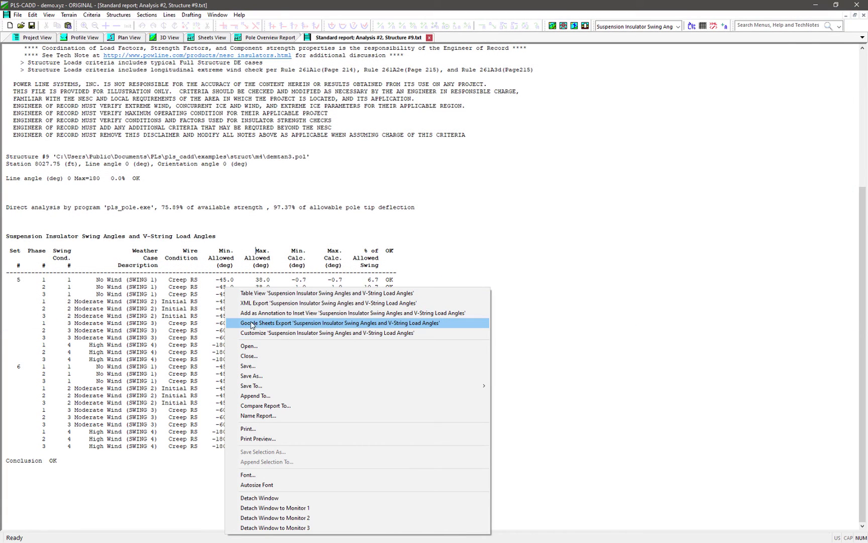
pyautogui.click(444, 324)
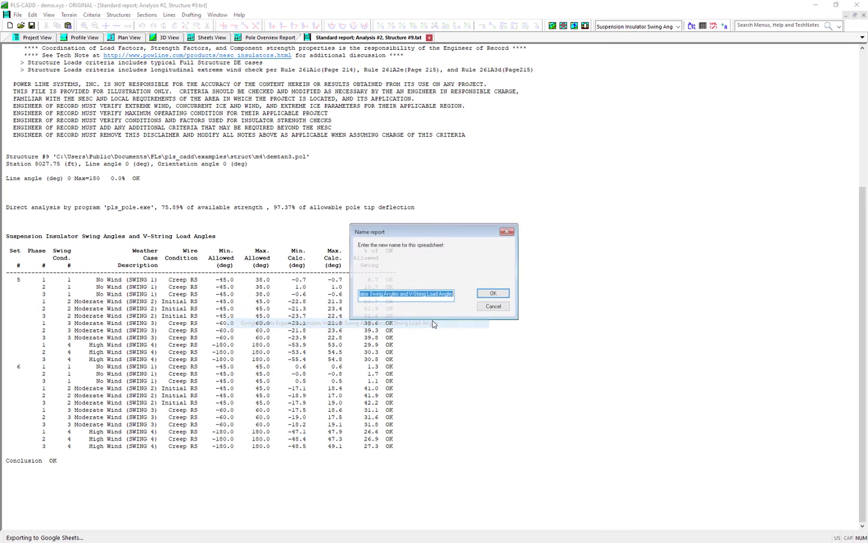
pyautogui.click(482, 306)
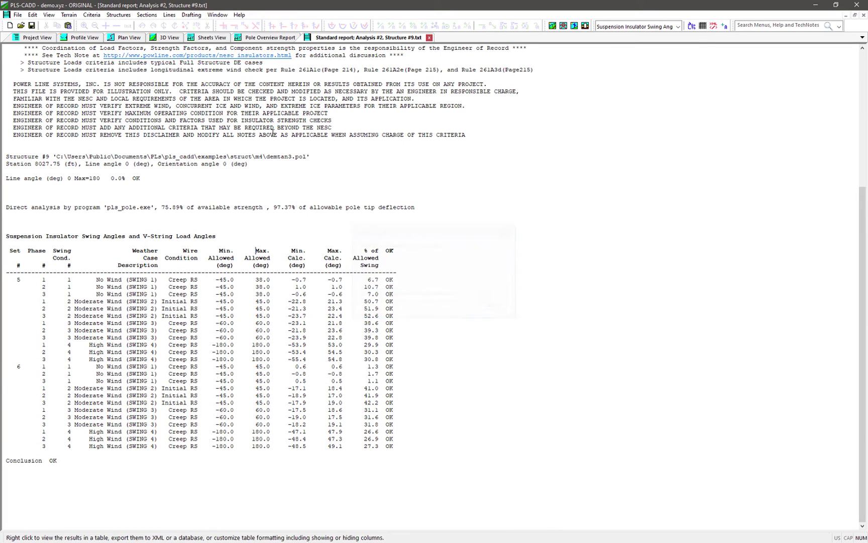
pyautogui.click(169, 15)
pyautogui.moveTo(226, 25)
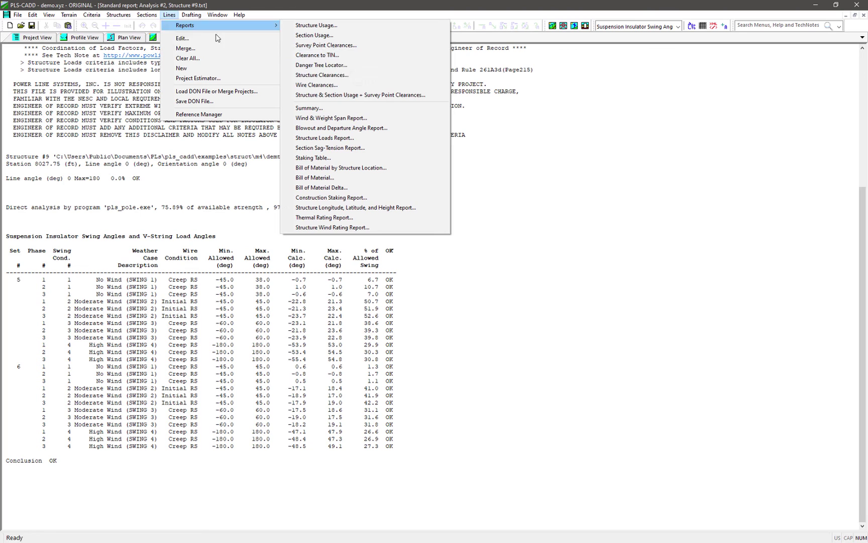
# Export the Line Summary's Structure List Report to Google Sheets as 'demo.xyz - Structure List Report' and view it
pyautogui.click(376, 109)
pyautogui.scroll(-6, 314, 305)
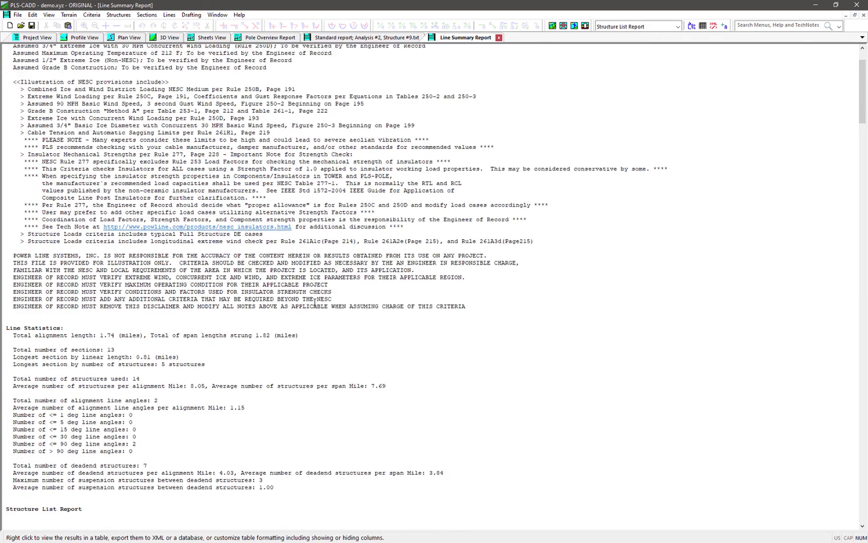
pyautogui.rightClick(315, 305)
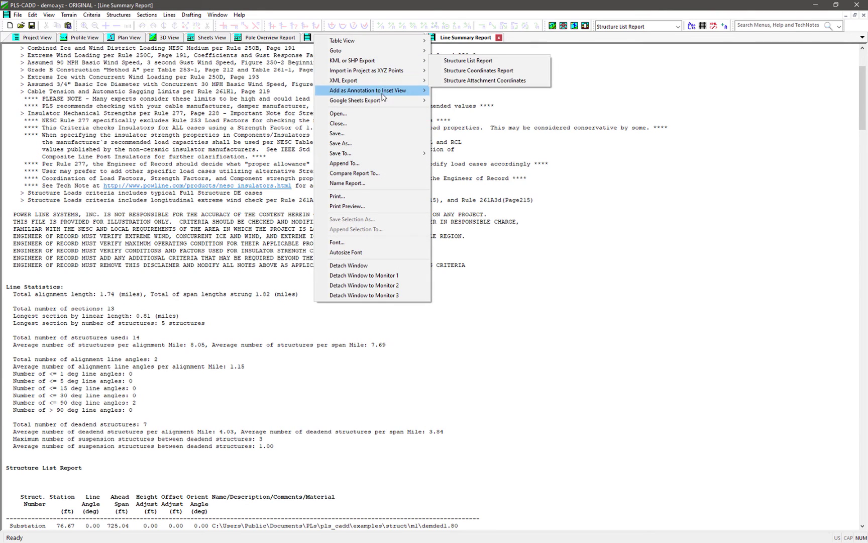
pyautogui.moveTo(369, 103)
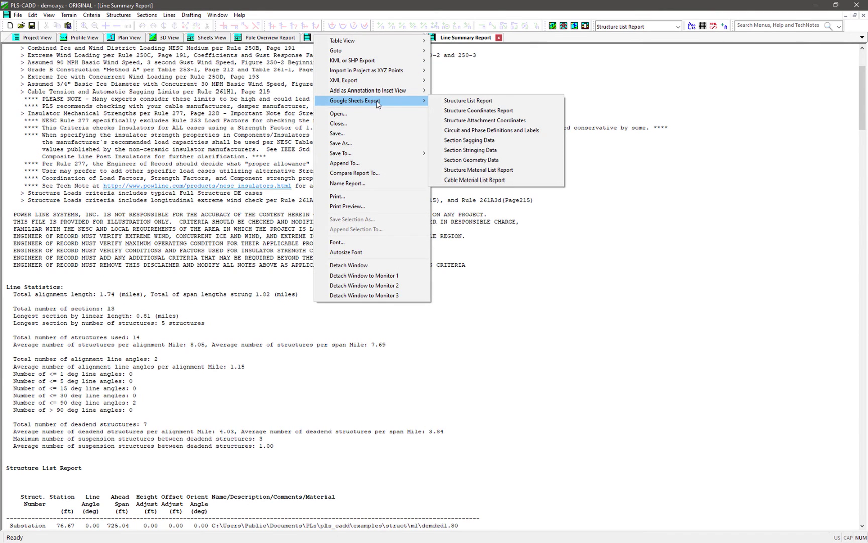
pyautogui.click(466, 102)
pyautogui.click(495, 295)
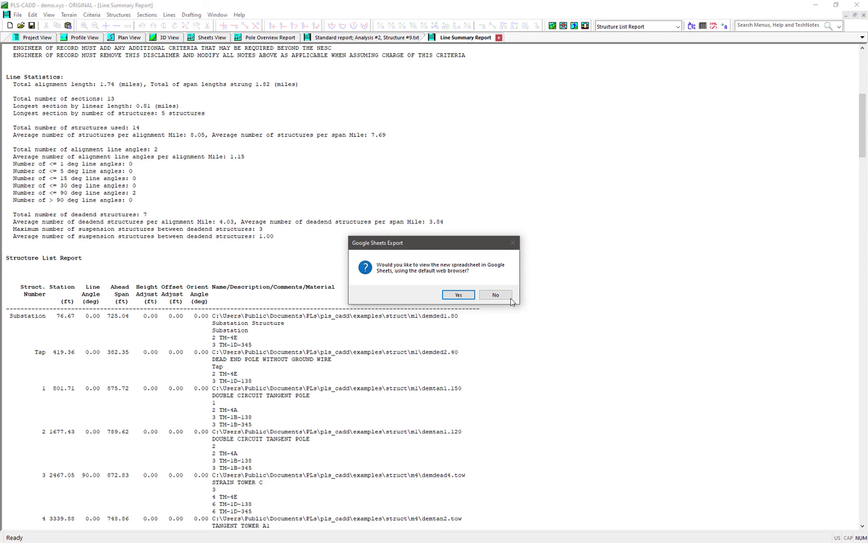
pyautogui.click(458, 295)
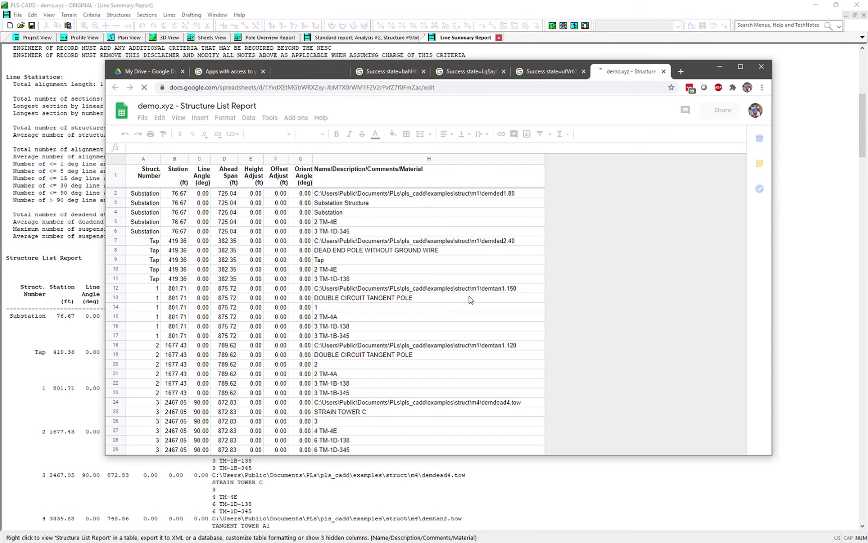